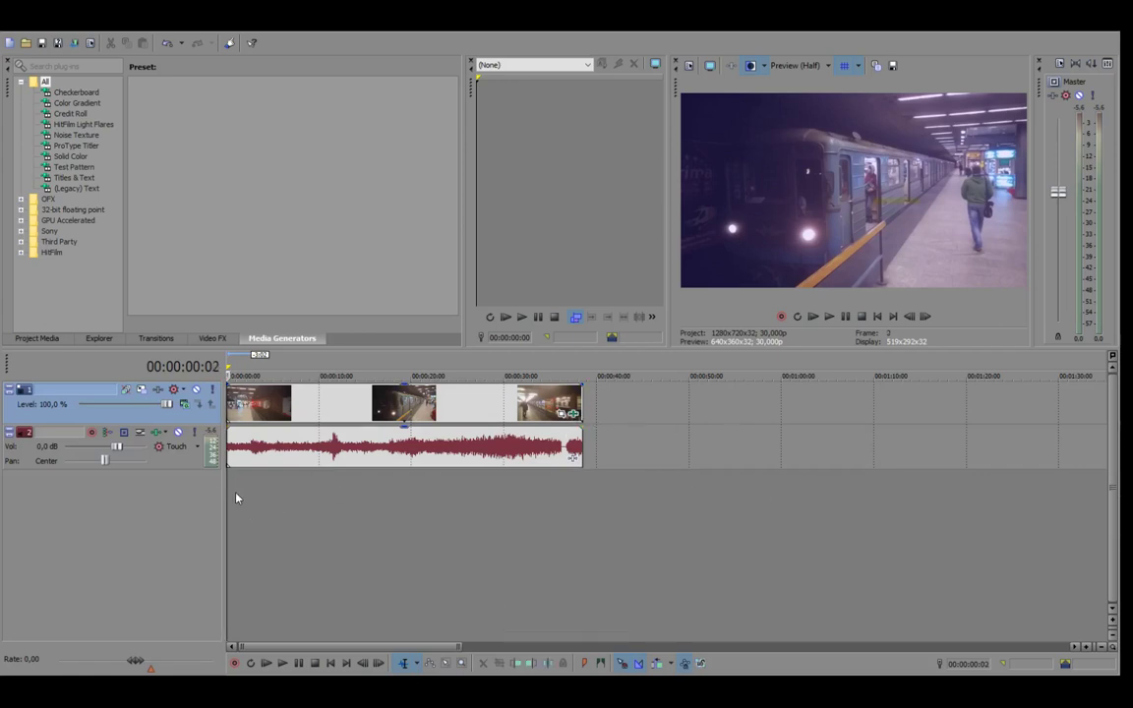
click(273, 405)
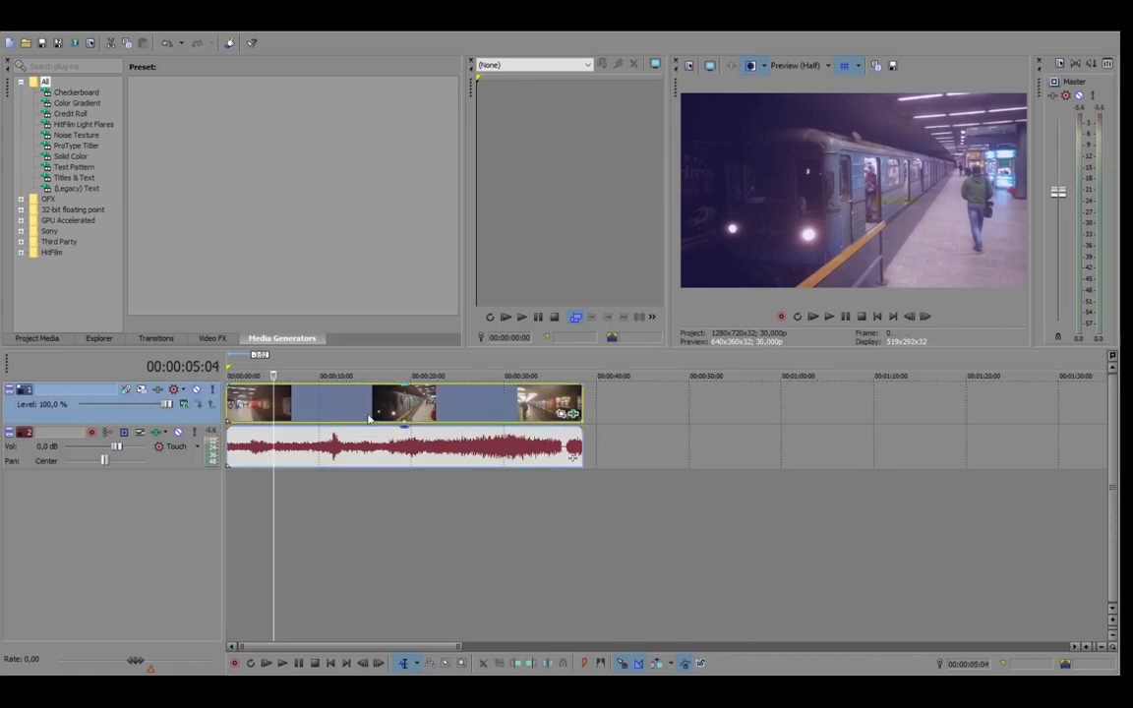
click(243, 499)
click(263, 403)
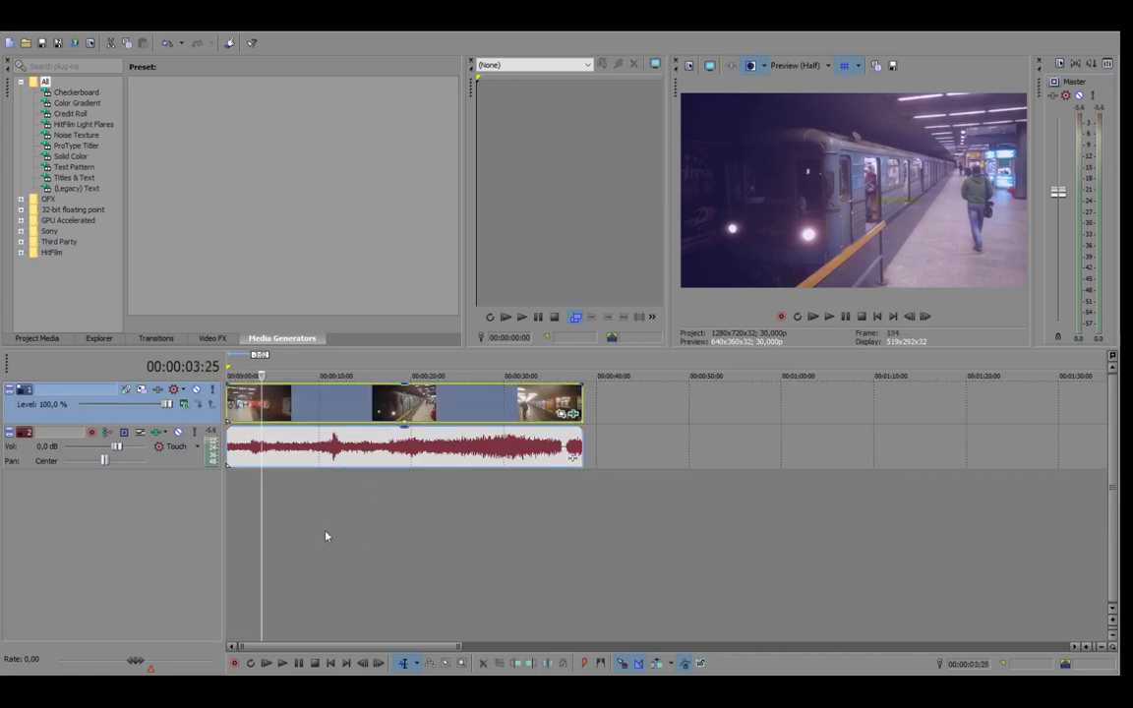
click(429, 519)
click(363, 513)
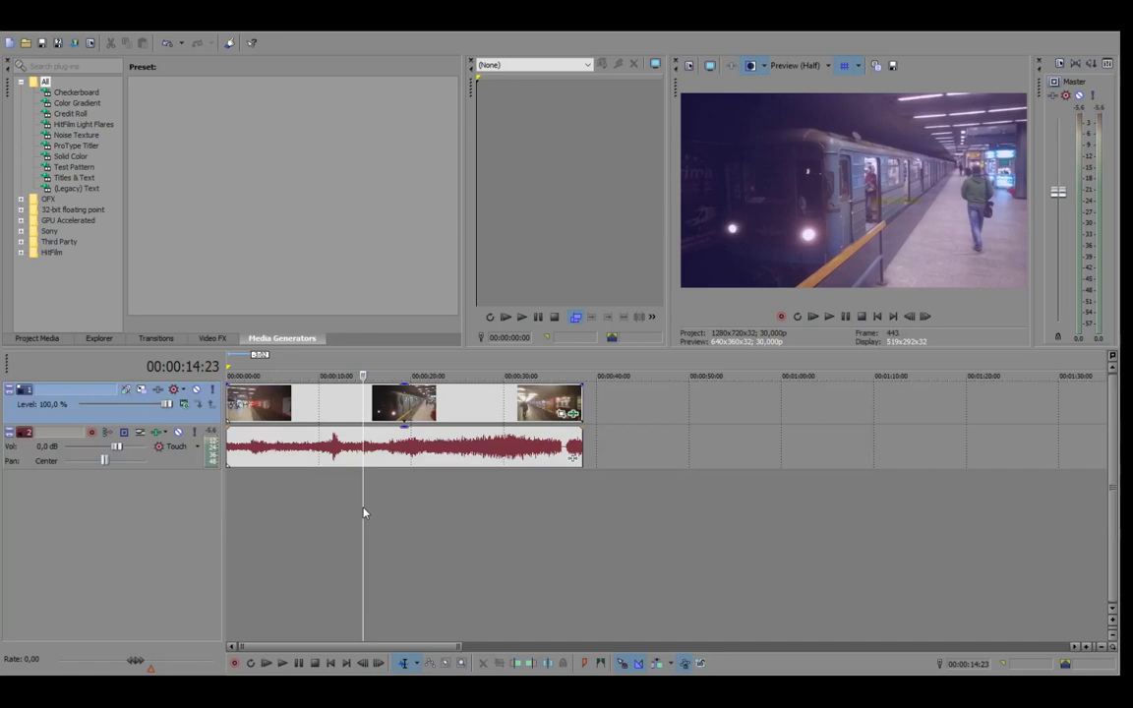
click(296, 524)
click(253, 520)
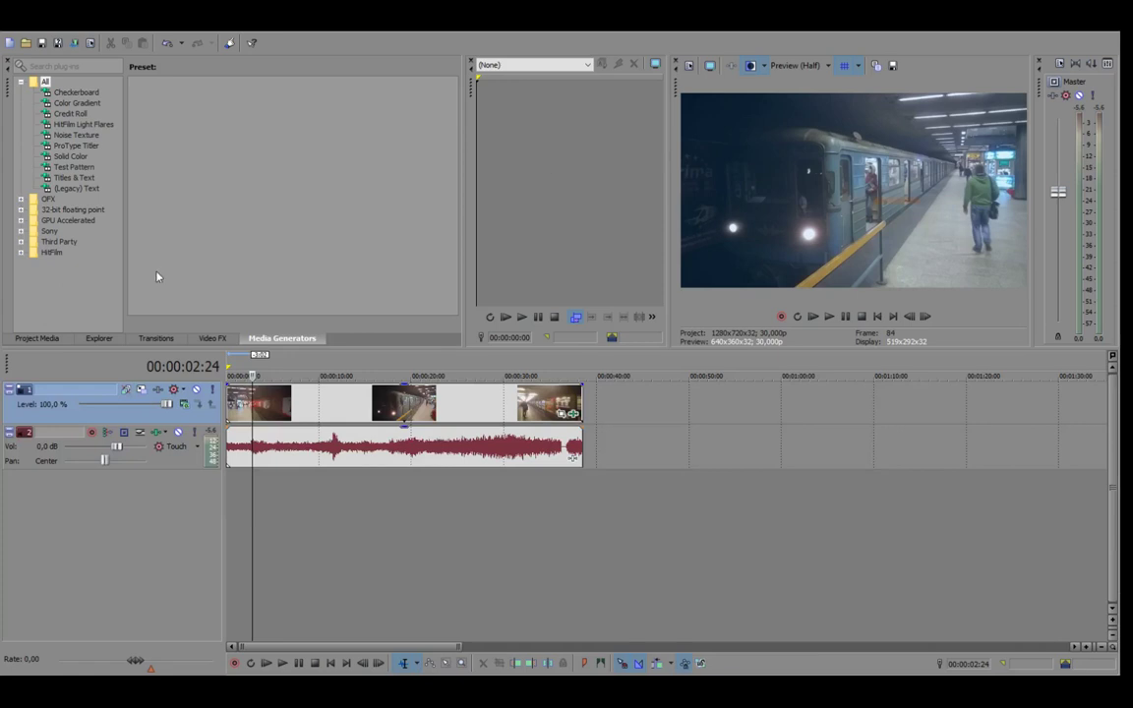
Step: Play the subway clip from 00:00:00:26 and lower the master volume to about -36.1 dB
click(706, 214)
click(234, 513)
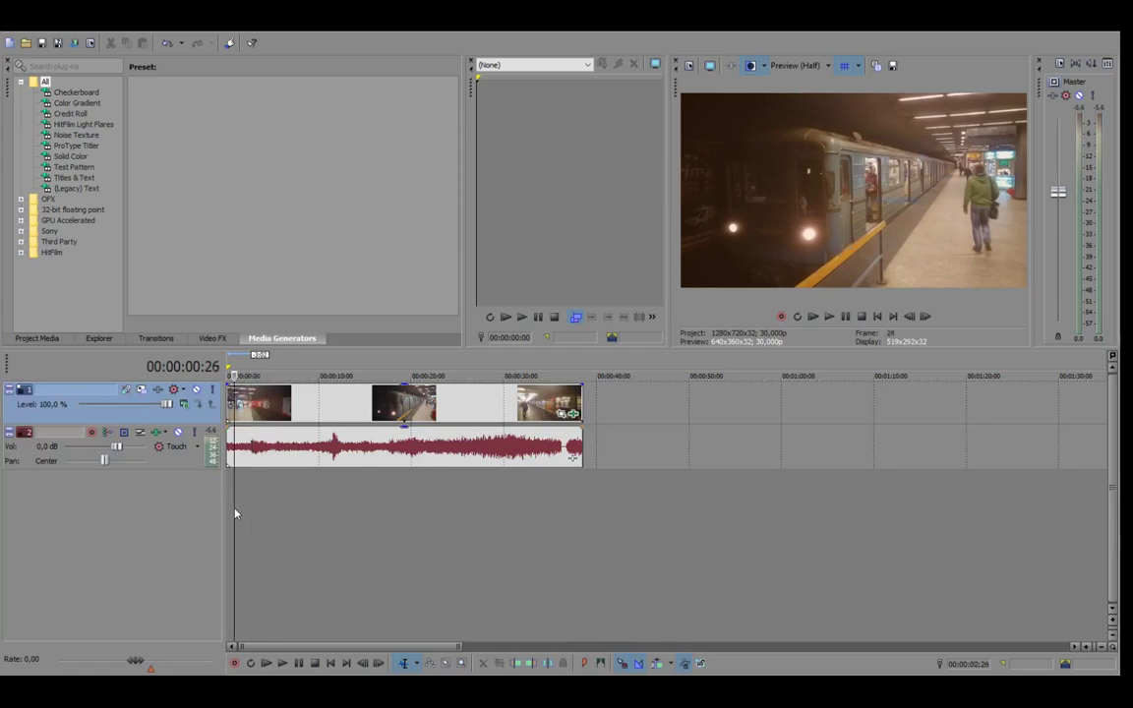
click(830, 317)
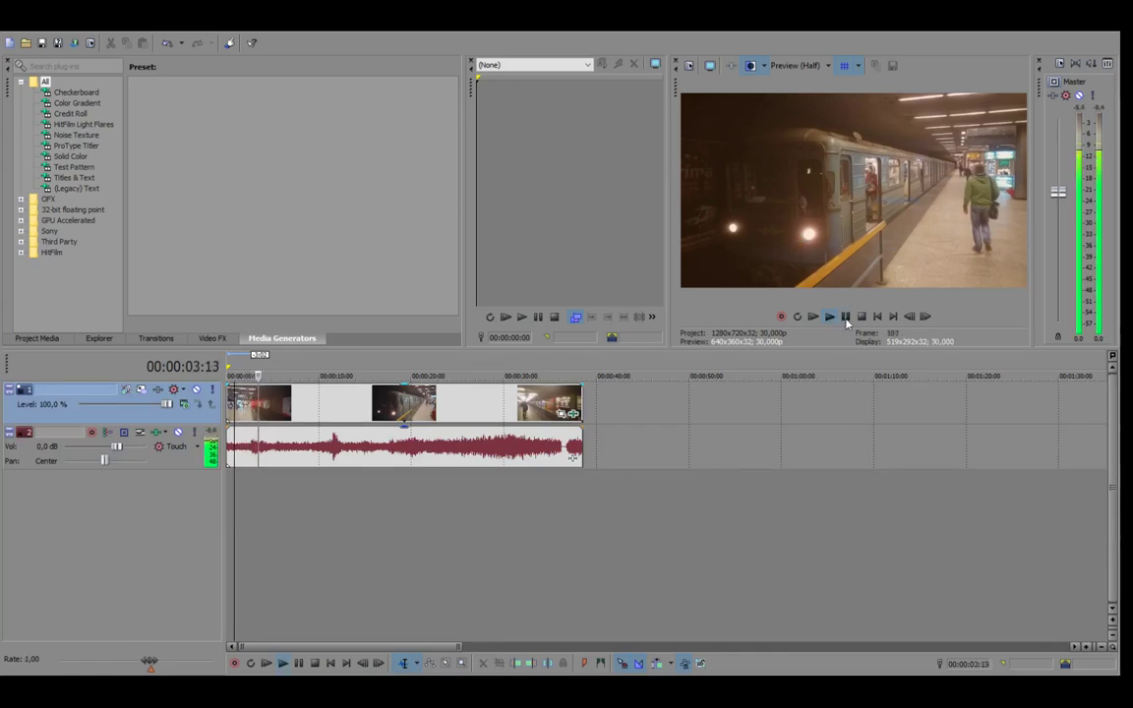
drag(1058, 192, 1059, 305)
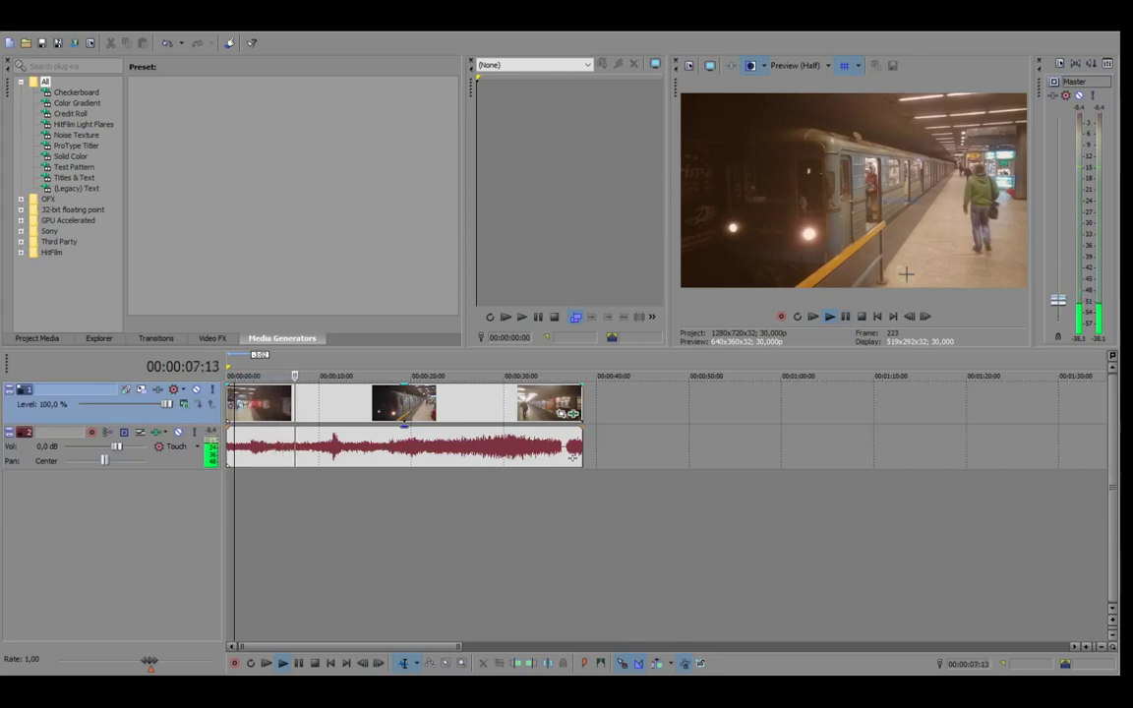
Step: Pause playback at 00:00:10:02 and split the video and audio there
click(845, 316)
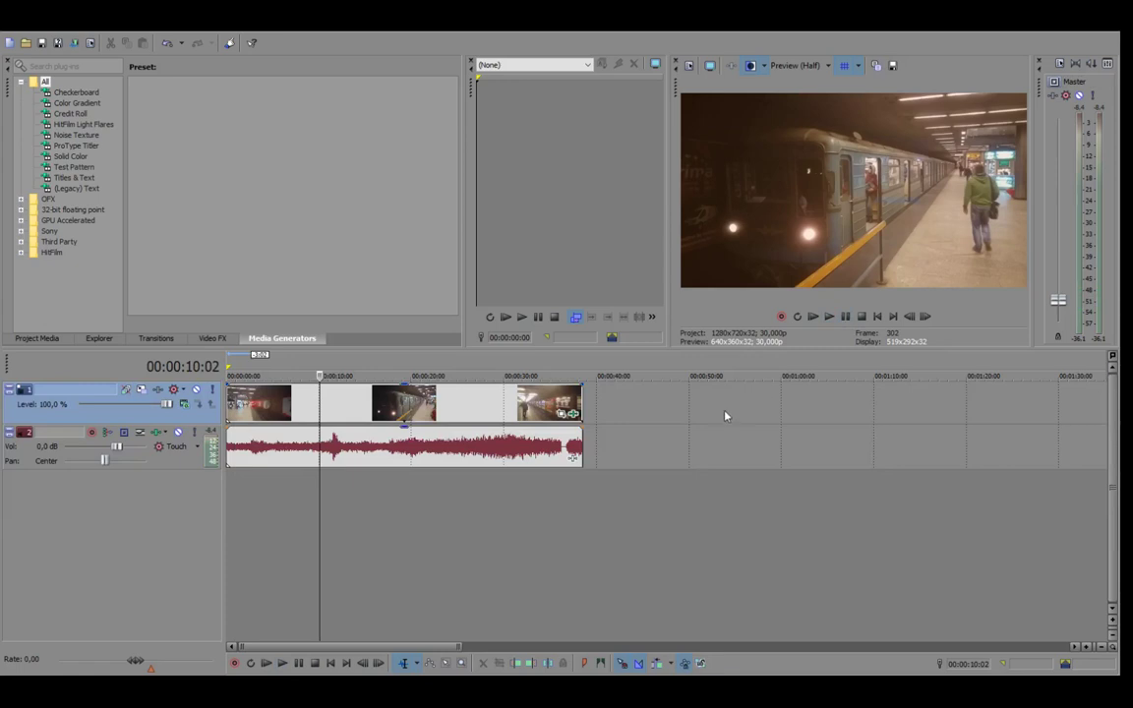
key(s)
click(268, 502)
click(359, 518)
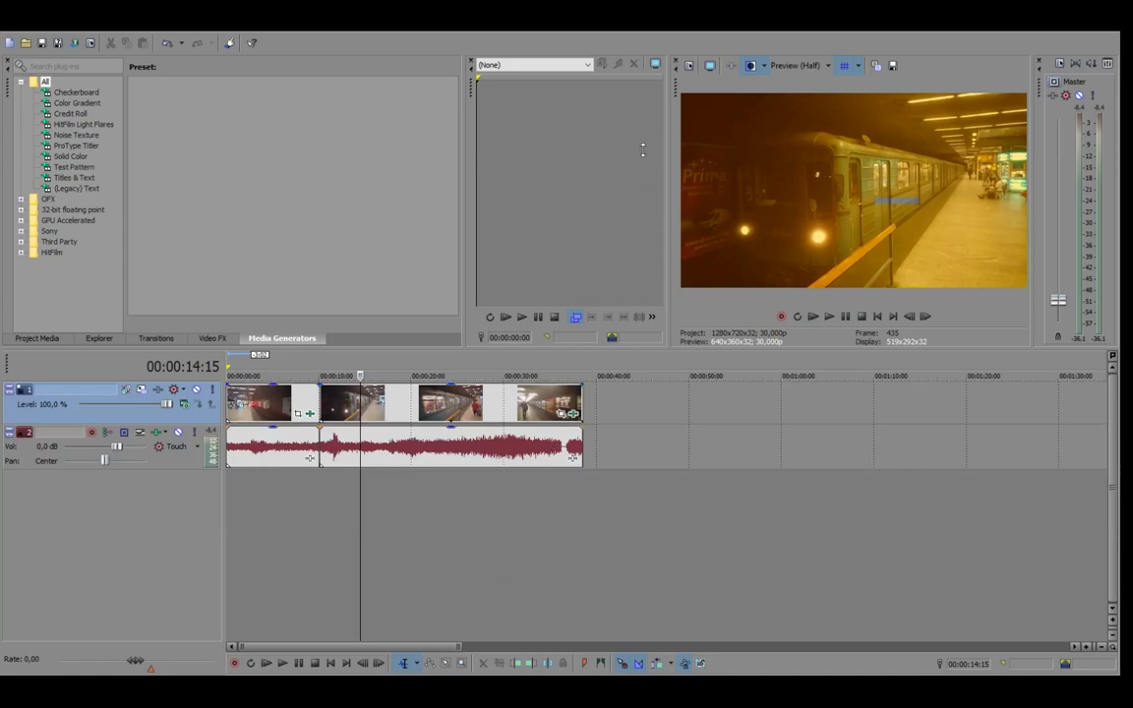
Step: Play the first section from 00:00:04:10, set the master volume to about -29.5 dB and pause playback
click(287, 528)
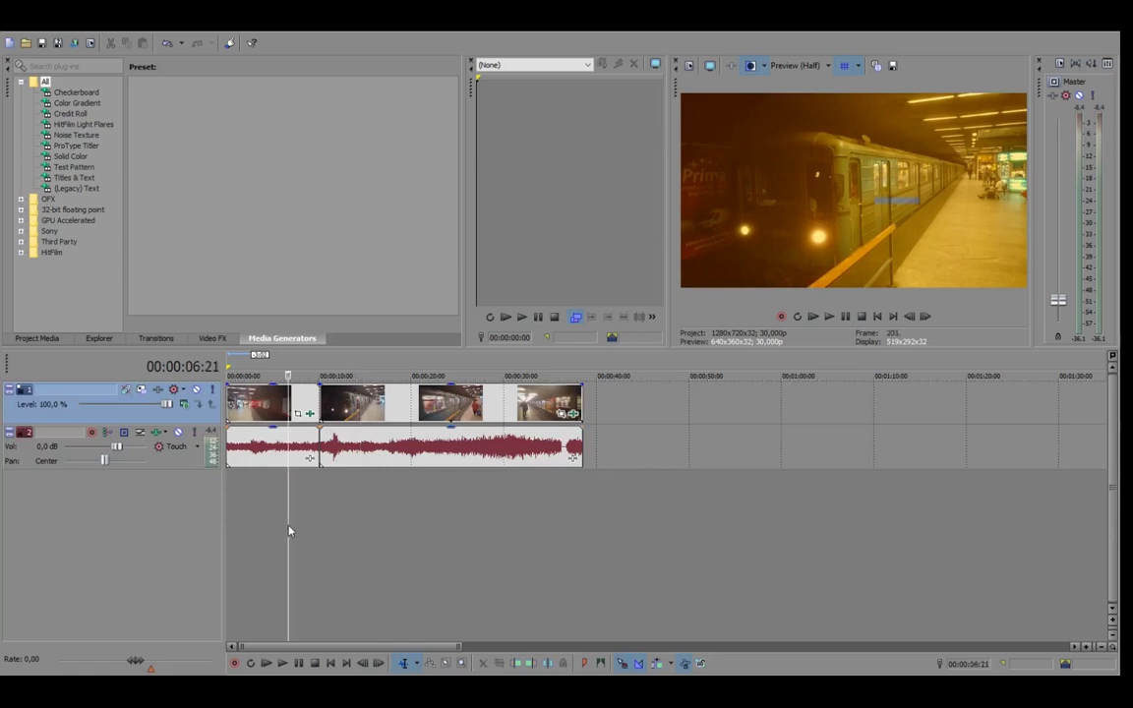
click(285, 523)
click(384, 513)
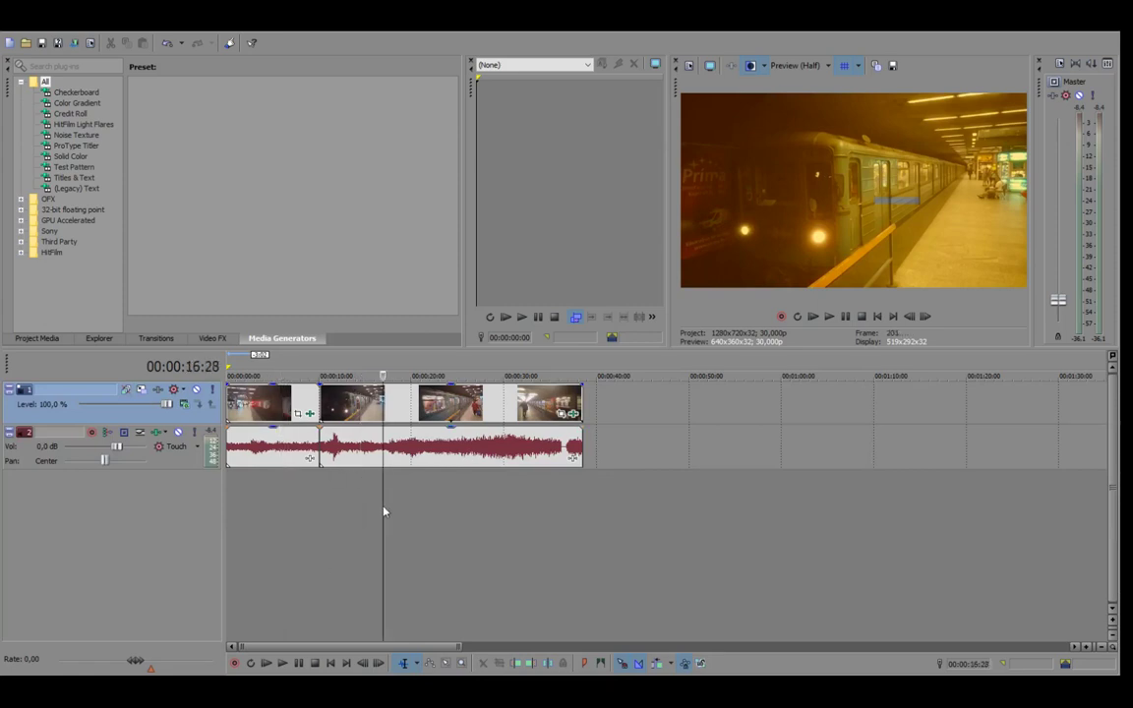
click(265, 489)
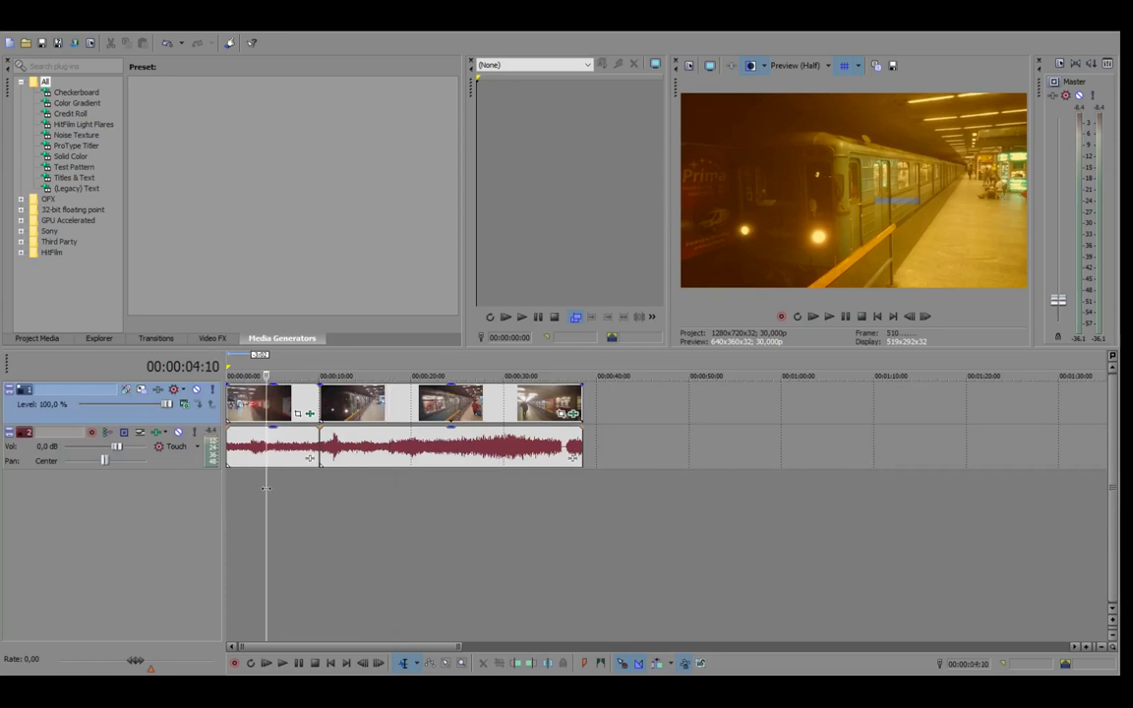
click(851, 319)
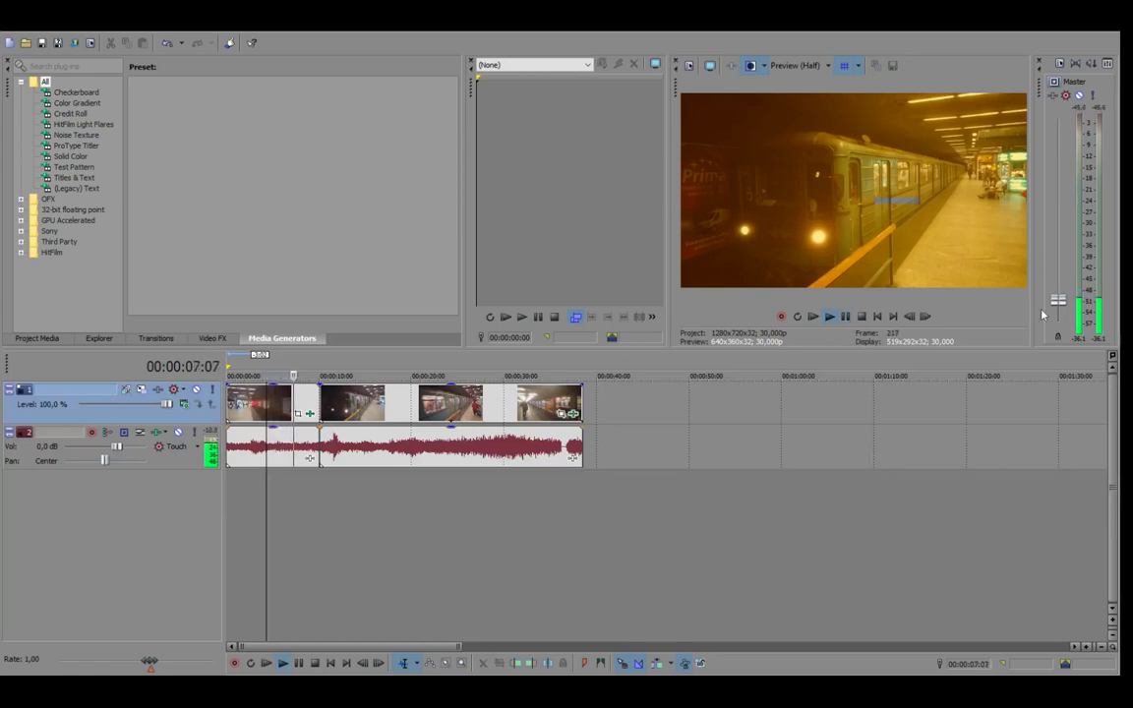
click(845, 316)
Step: Examine the cut at 00:00:10:02, stepping the playhead backward frame by frame to 00:00:09:20
click(401, 524)
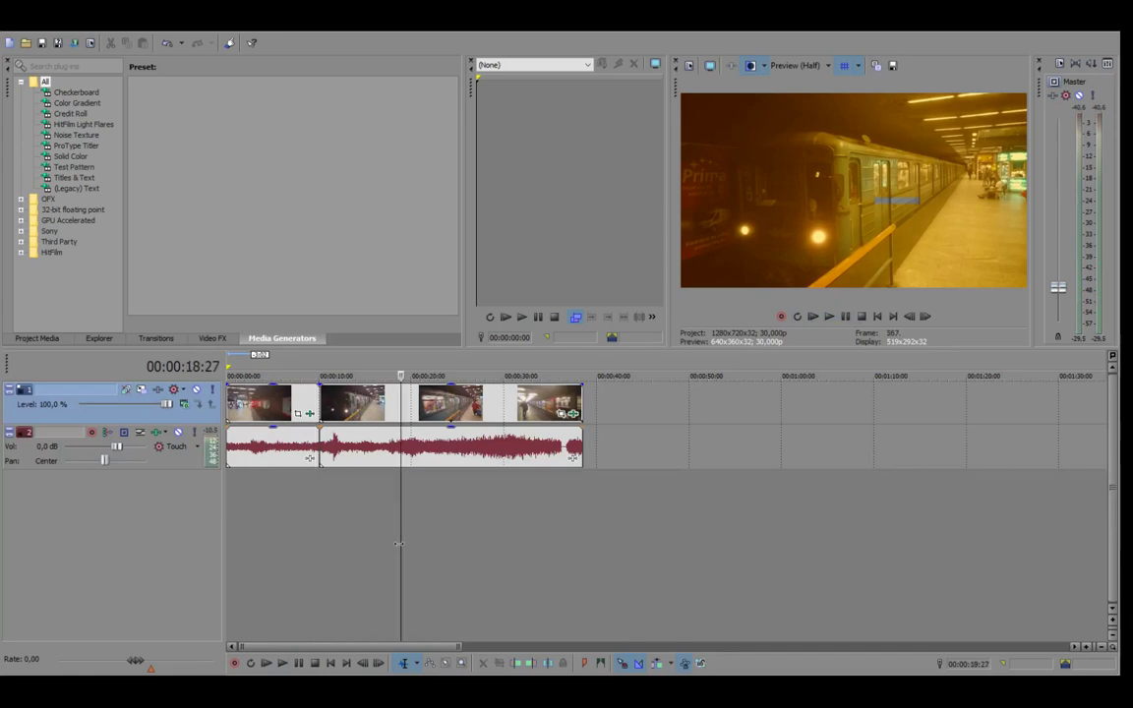
click(317, 519)
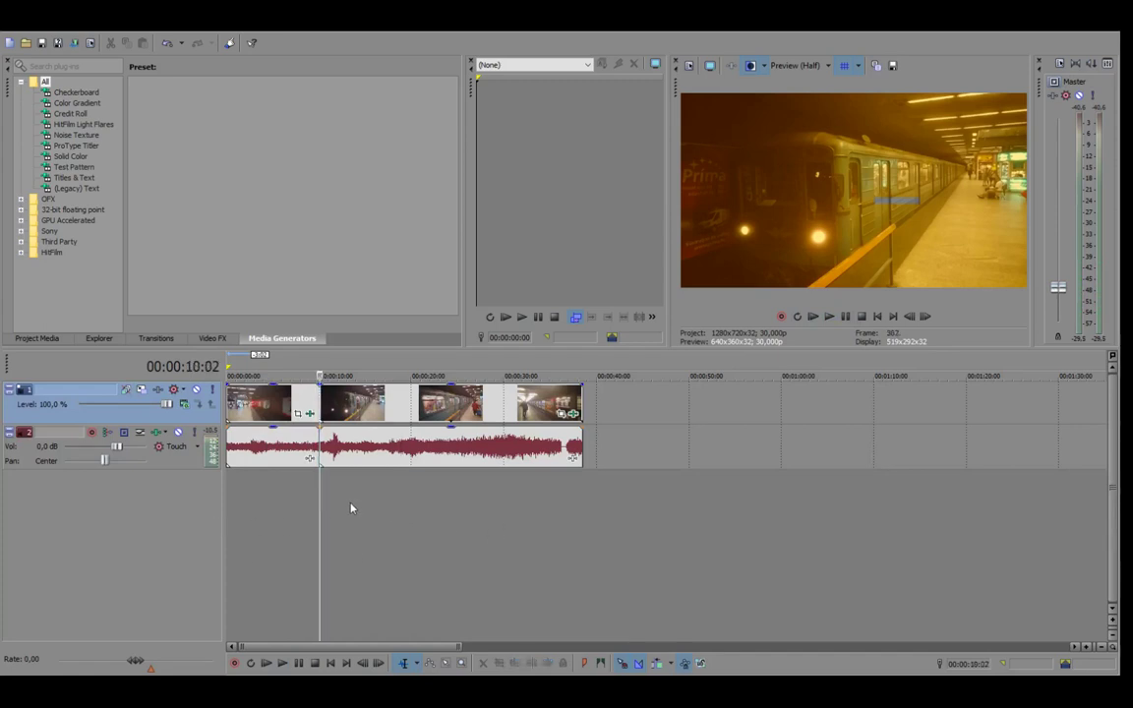
key(Left)
key(Left)
key(Left)
key(Left)
key(Left)
key(Left)
key(Left)
key(Left)
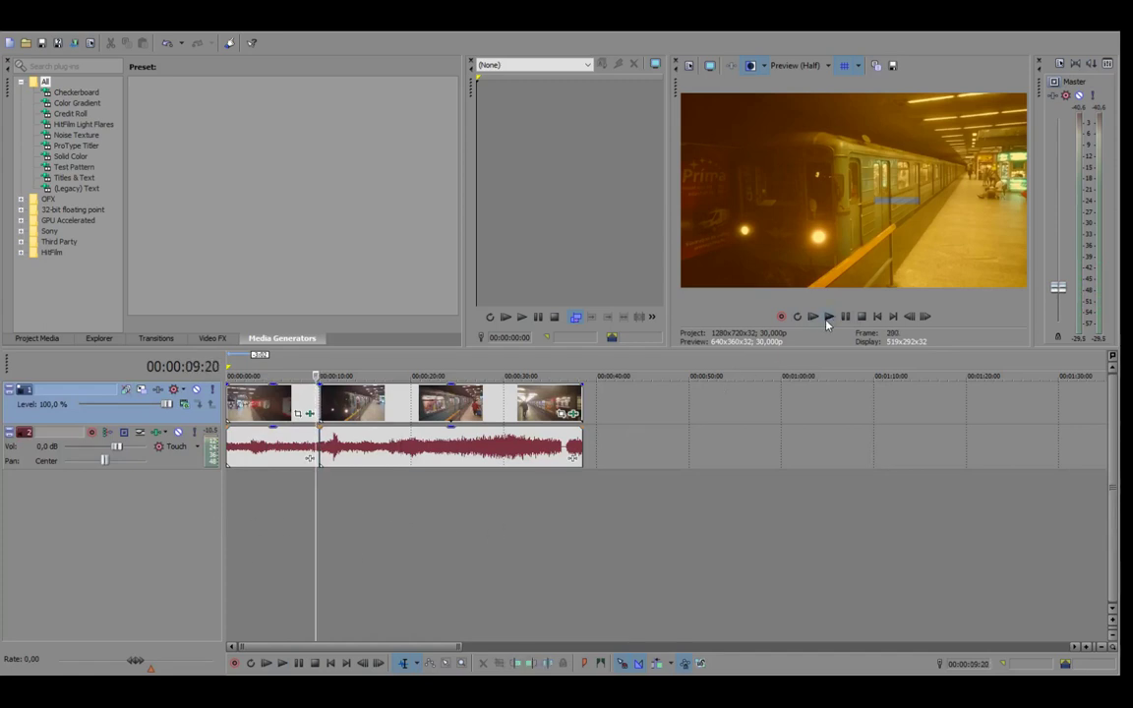
Step: Play from 00:00:07:24 across the cut, raise the master volume to about -7.2 dB and pause at 00:00:35:27
click(259, 509)
click(298, 513)
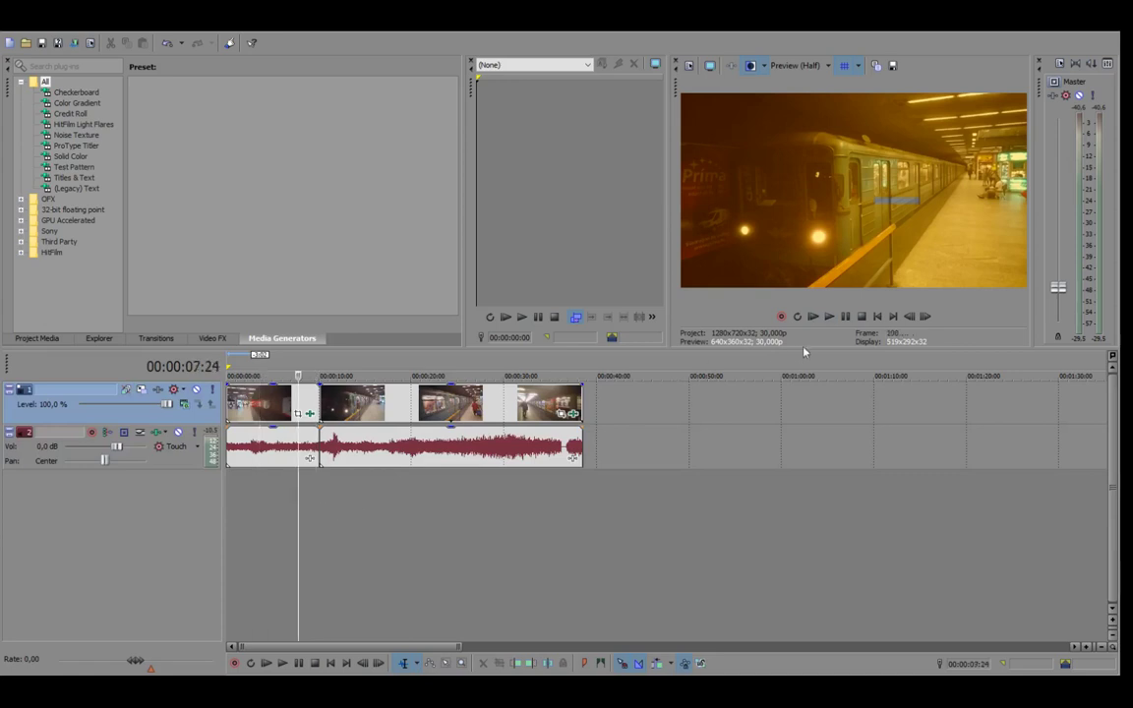
click(830, 319)
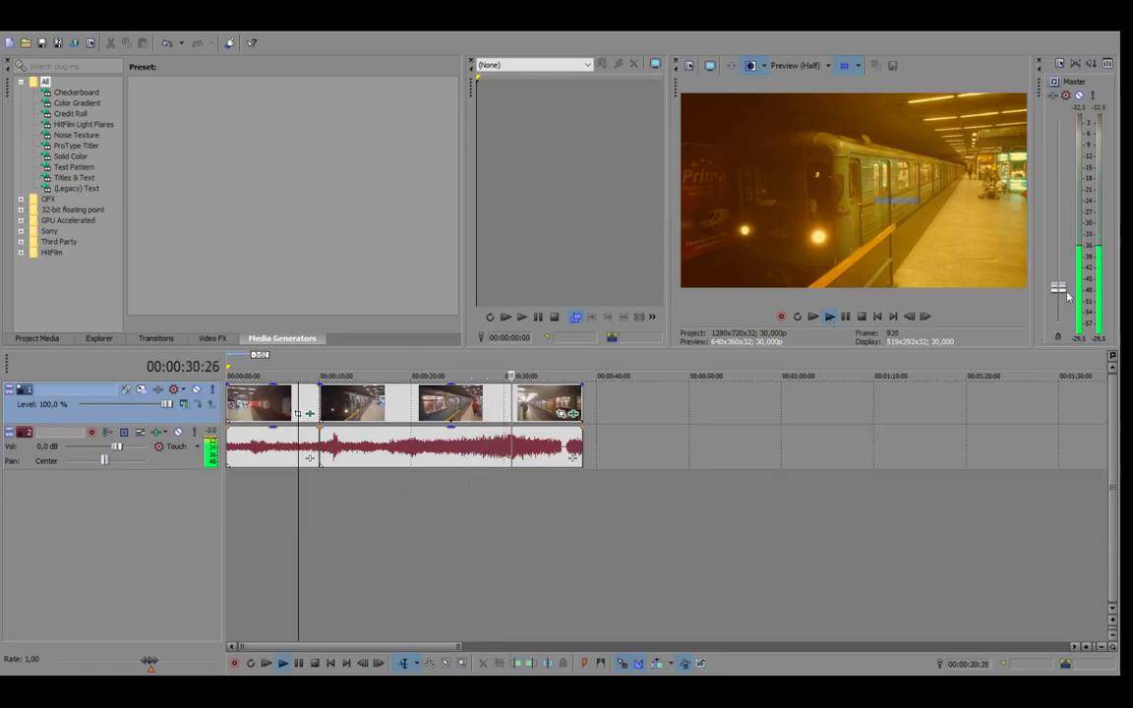
drag(1065, 286, 1063, 254)
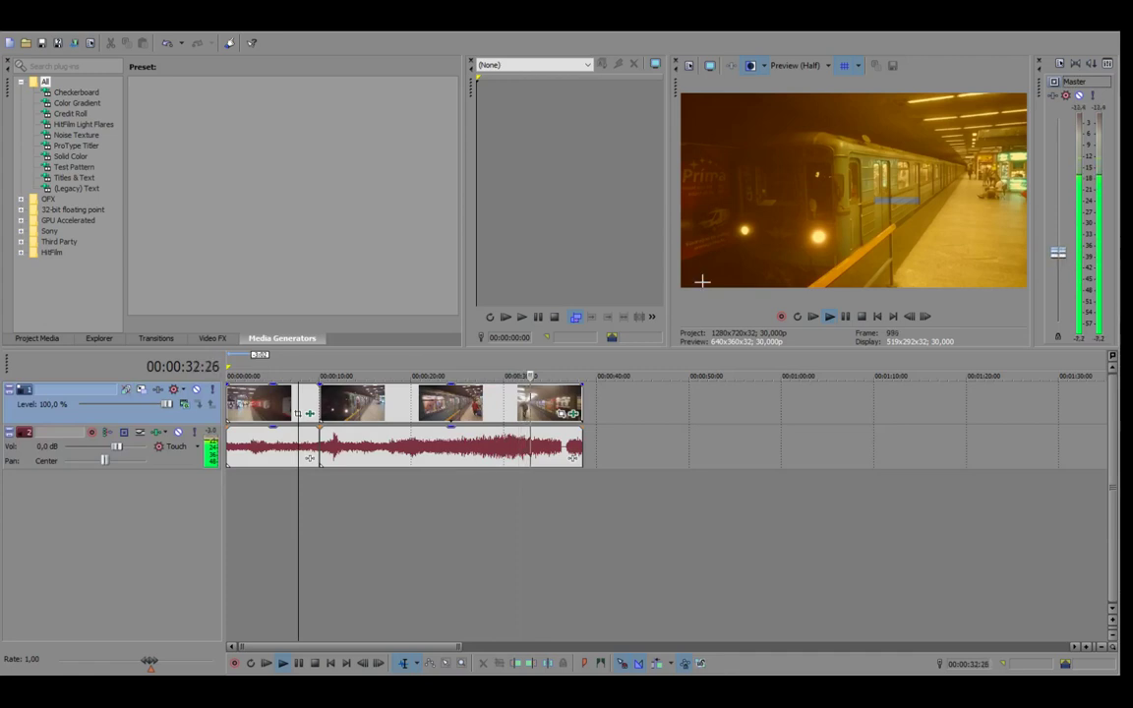
click(847, 318)
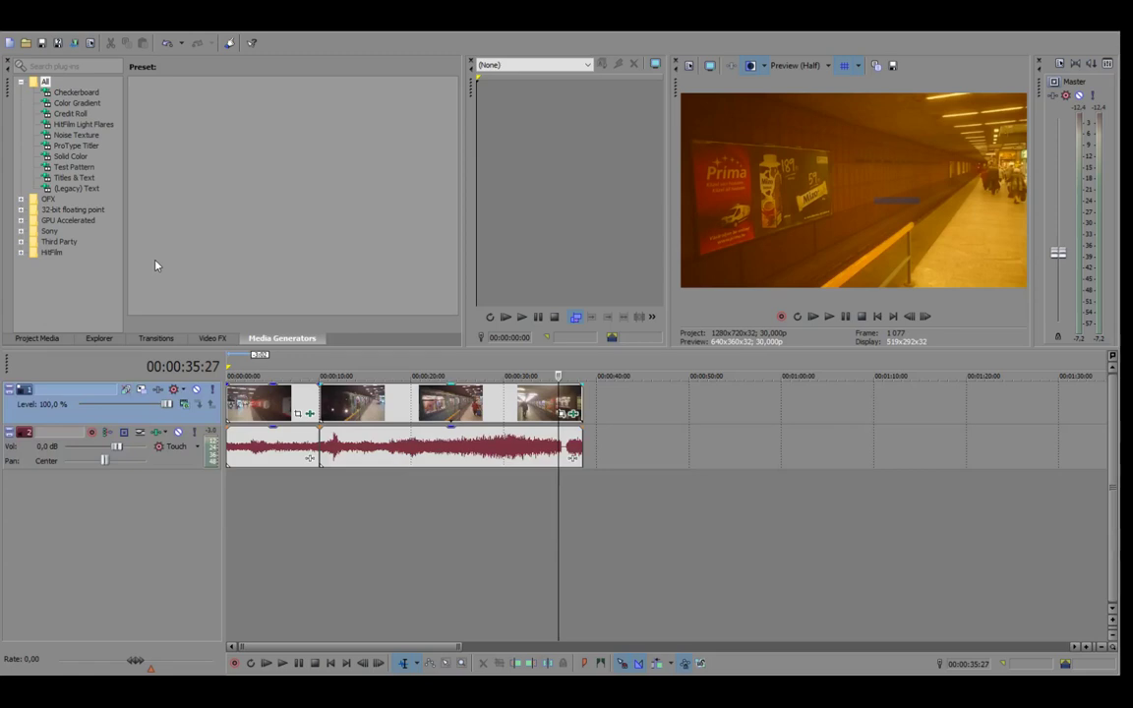
click(773, 156)
click(248, 534)
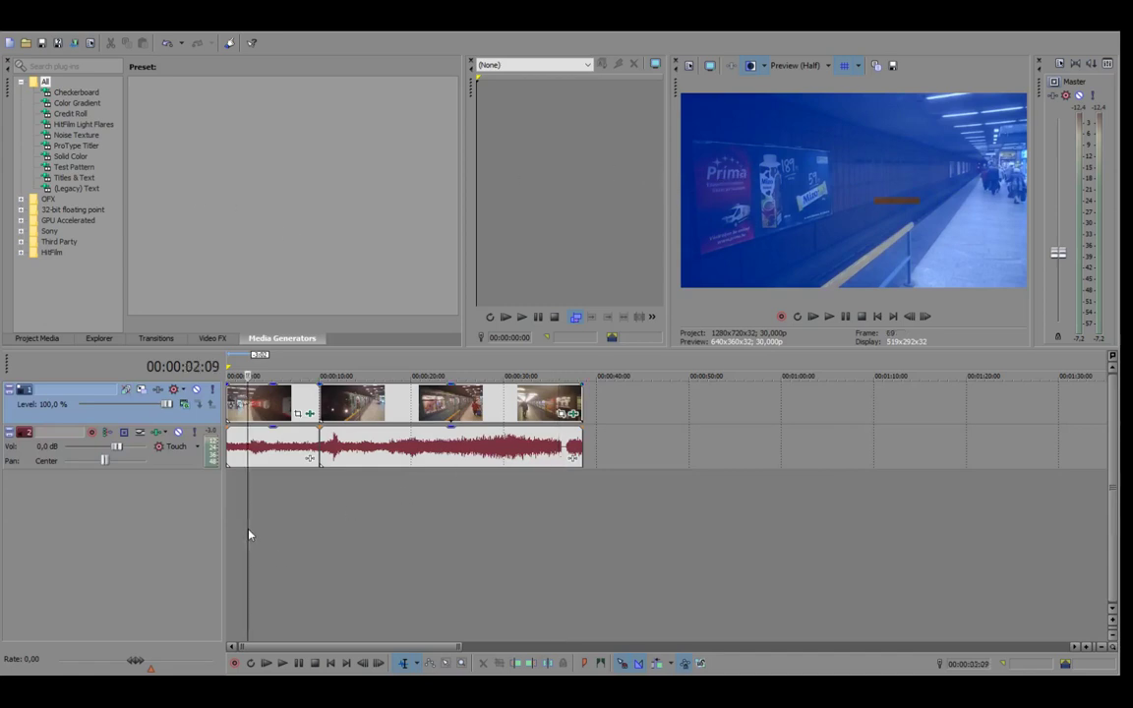
key(Right)
key(Right)
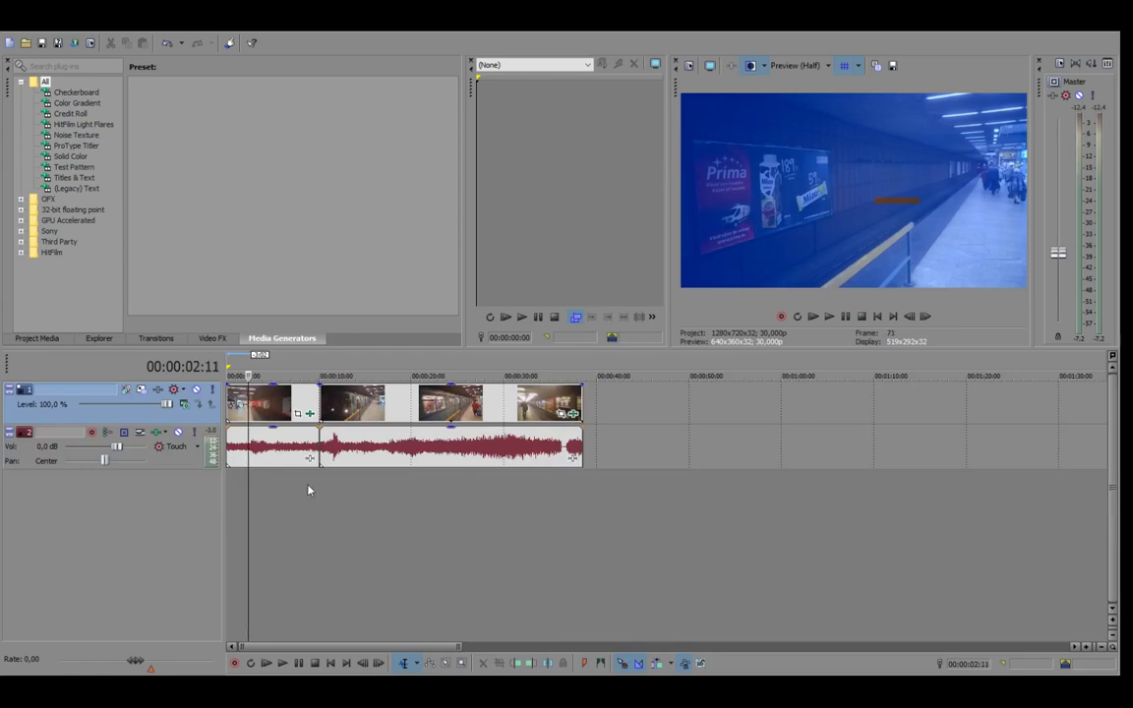
click(372, 490)
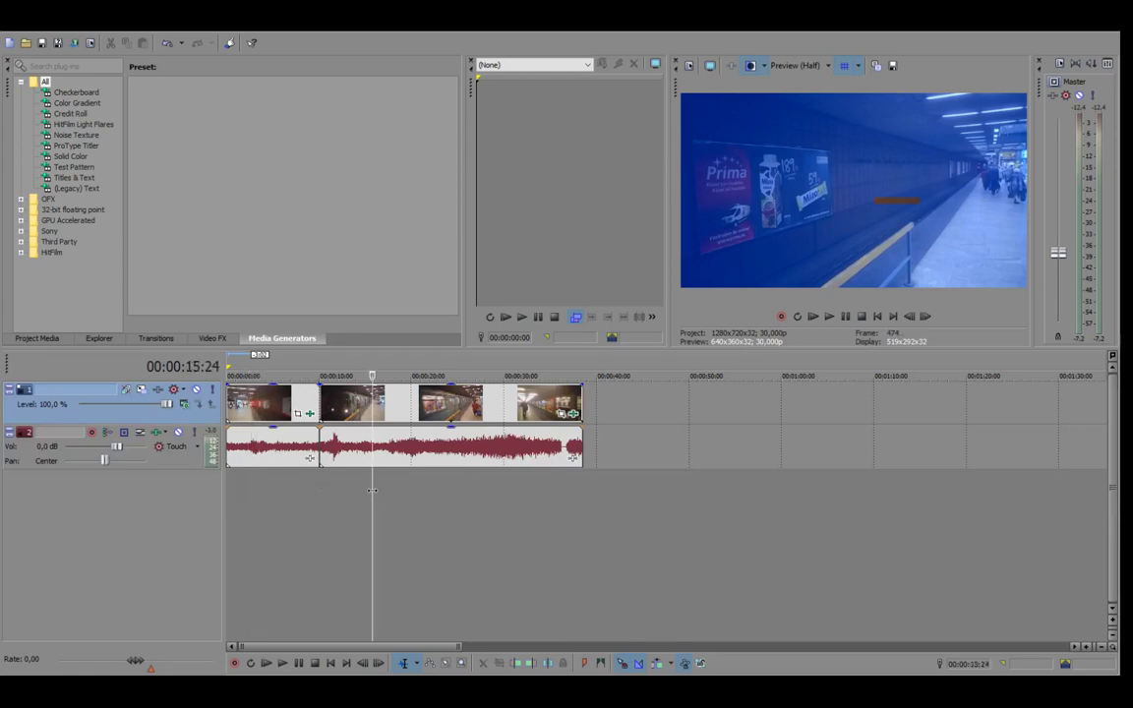
click(470, 493)
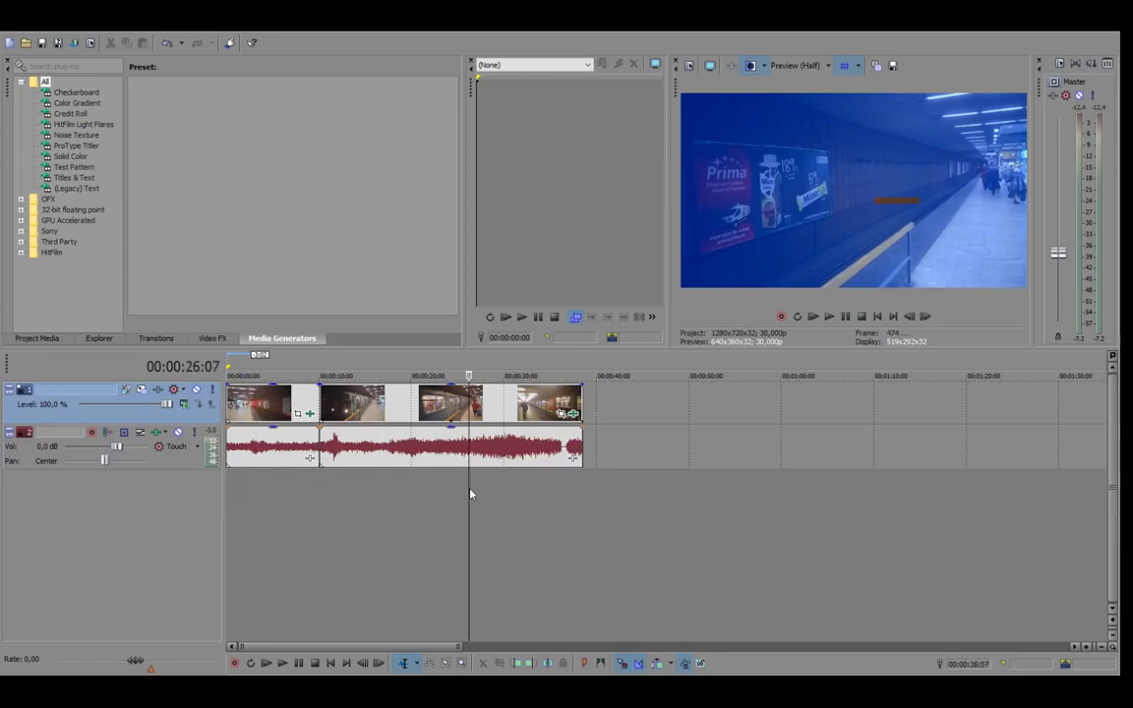
click(401, 504)
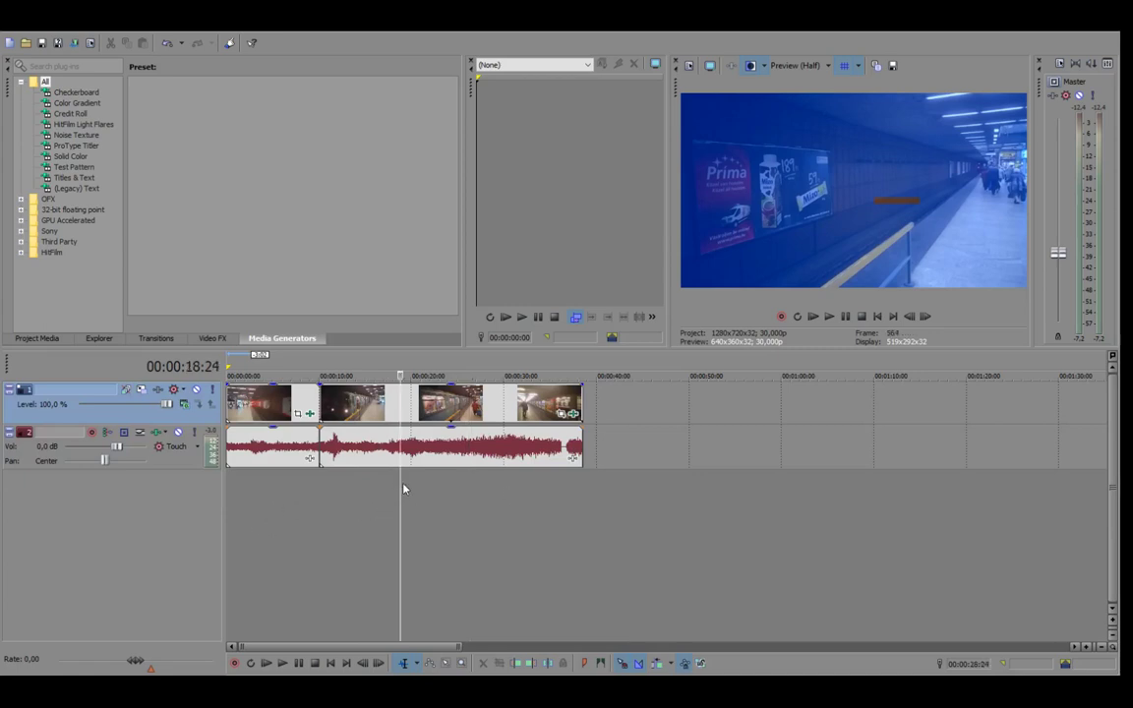